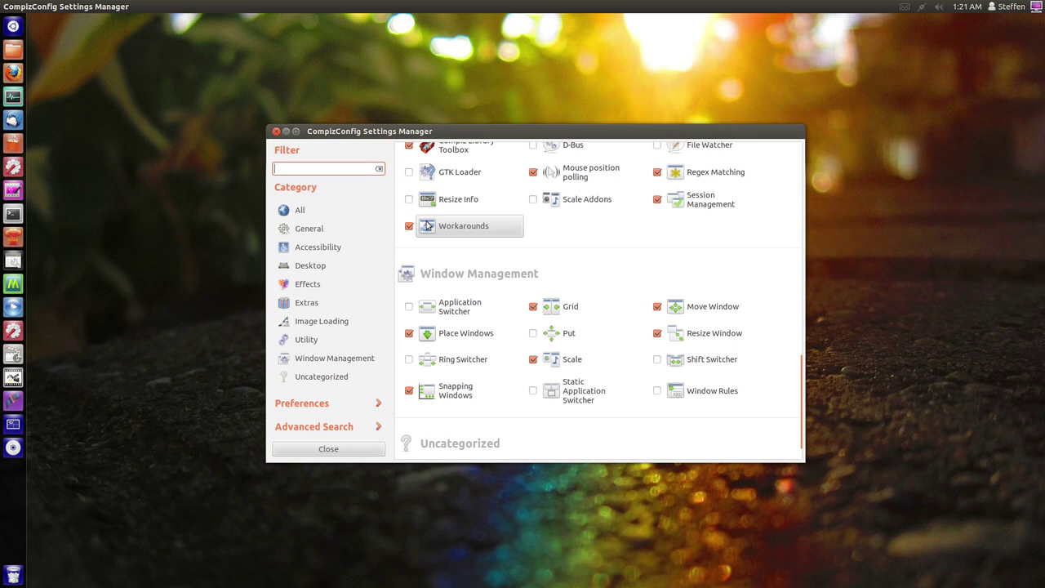
scroll(522, 241, "down", 1)
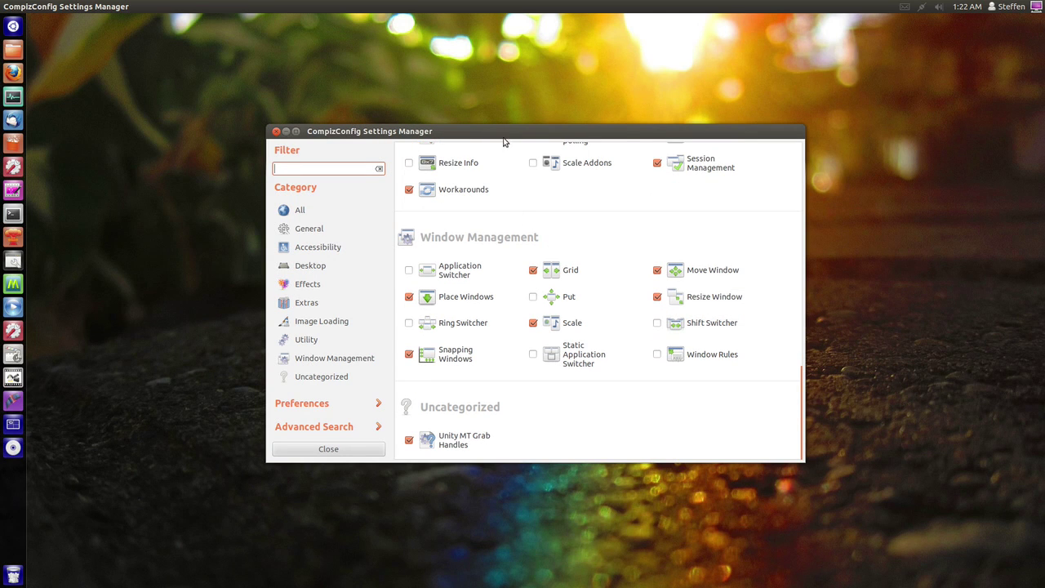
left_click_drag(558, 135, 1043, 141)
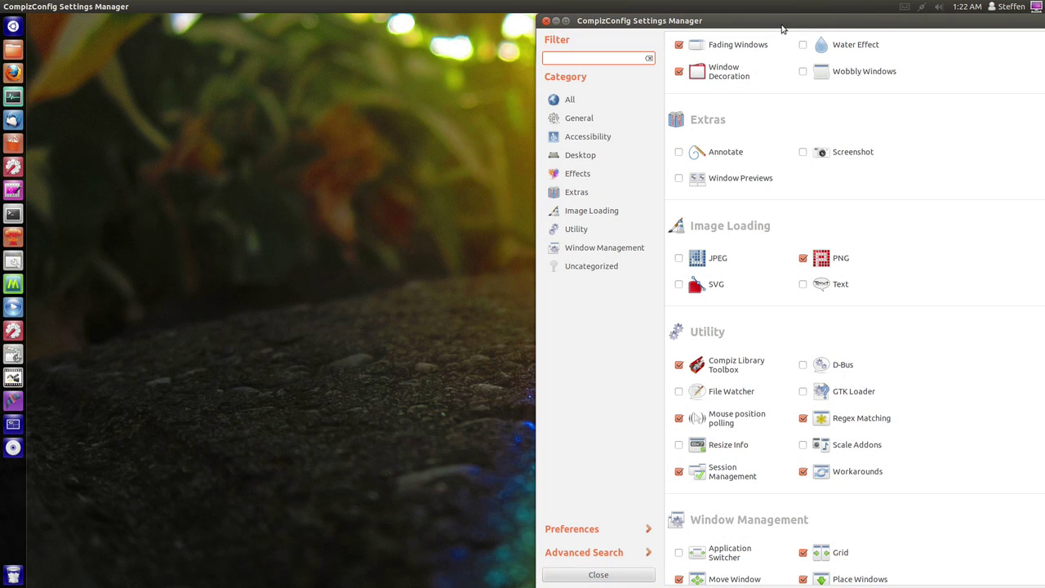
left_click_drag(781, 29, 572, 190)
left_click_drag(577, 244, 558, 140)
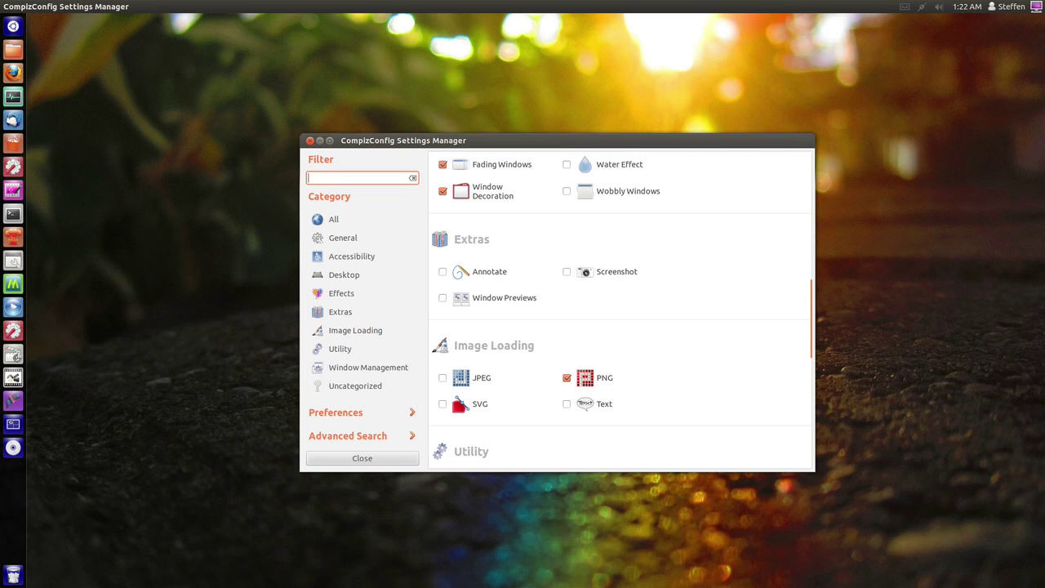
left_click_drag(555, 142, 2, 121)
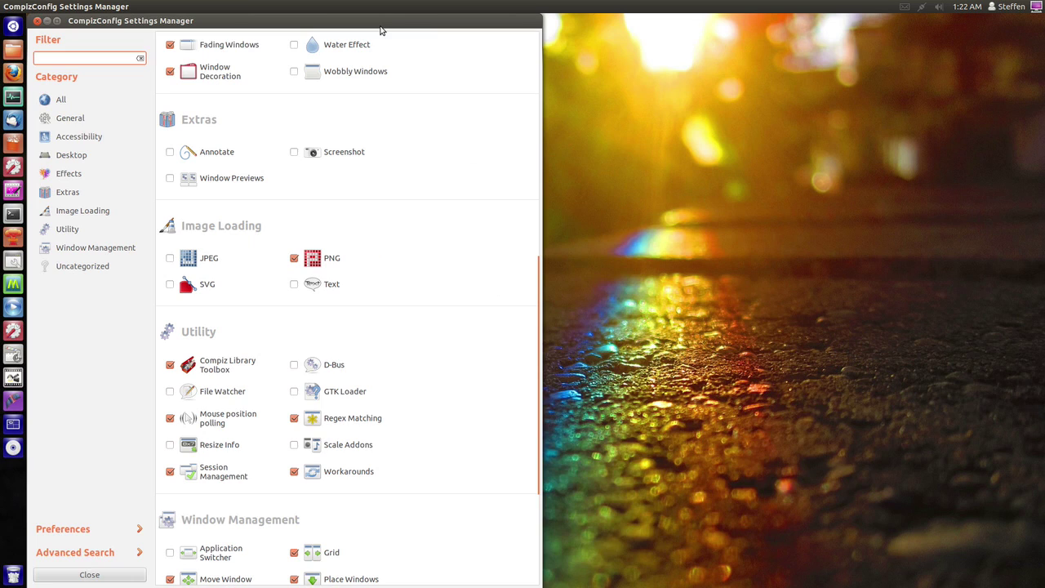
left_click_drag(380, 23, 541, 115)
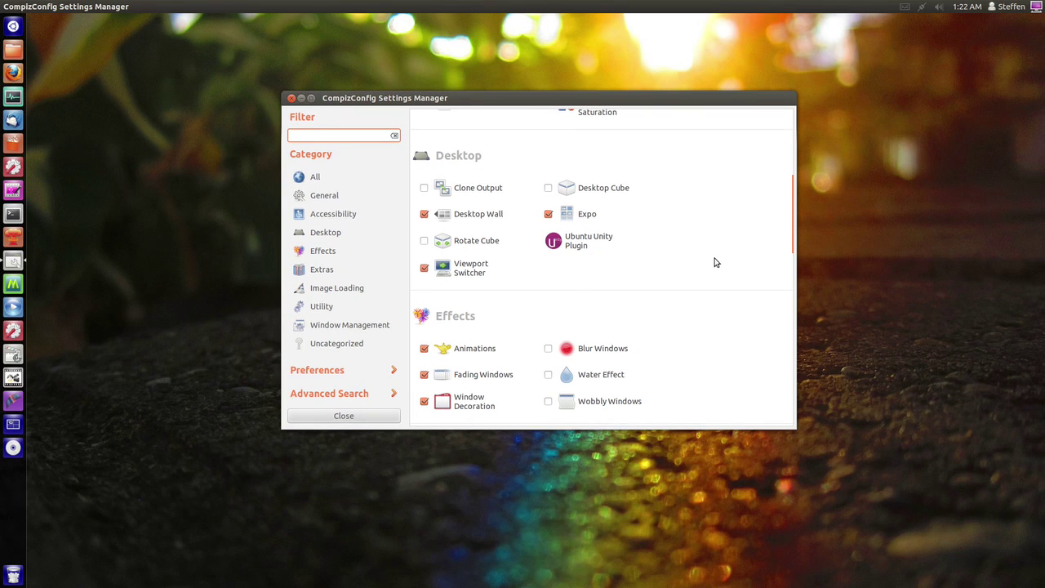
- Uncheck the Grid plugin under Window Management
scroll(715, 257, "down", 15)
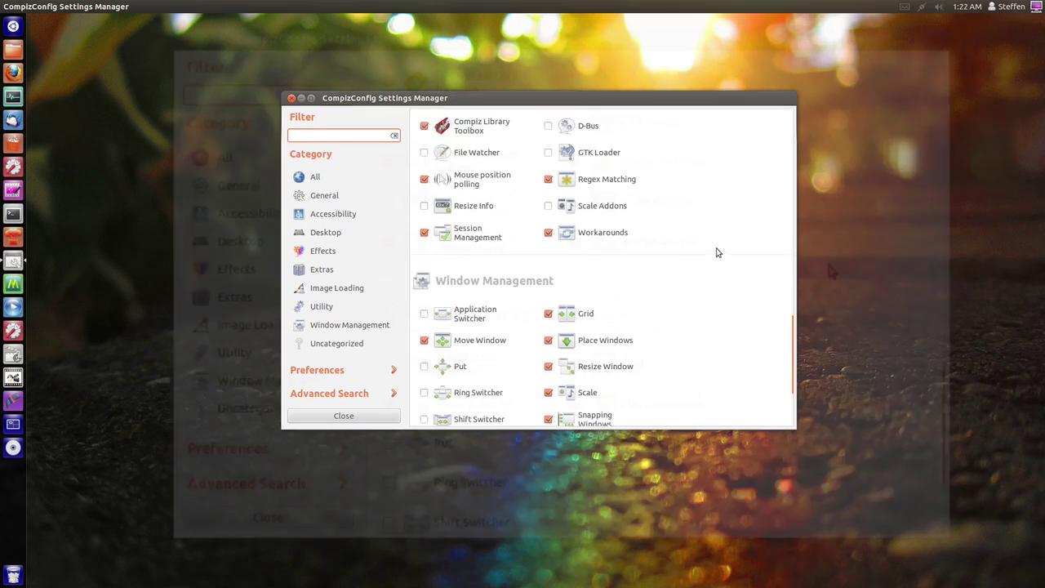
scroll(716, 253, "down", 4)
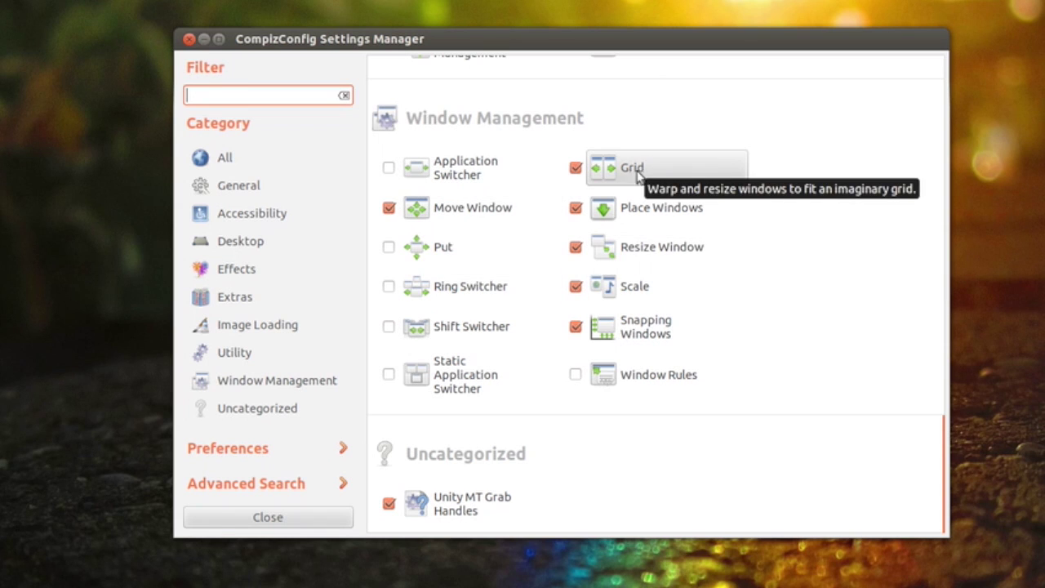
left_click(576, 170)
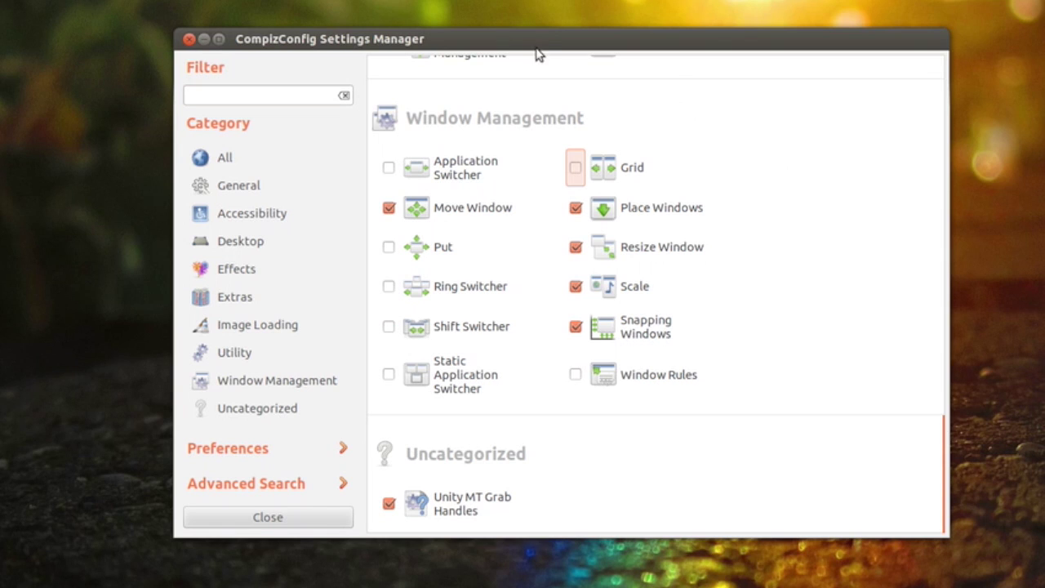
- Drag the settings window against the screen edge to show it no longer snaps
left_click_drag(539, 39, 531, 98)
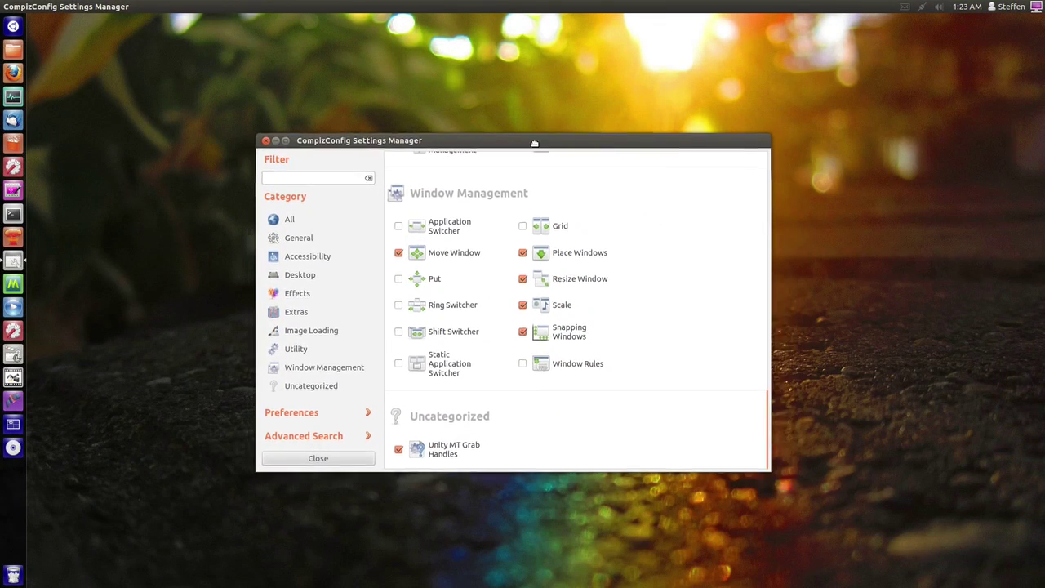
left_click_drag(534, 144, 537, 122)
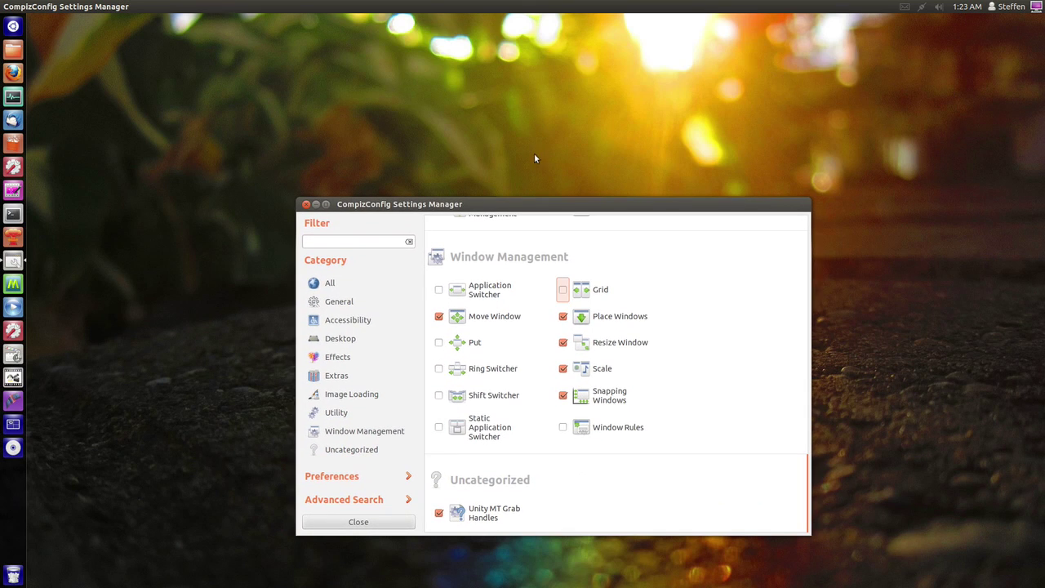
left_click_drag(546, 198, 435, 141)
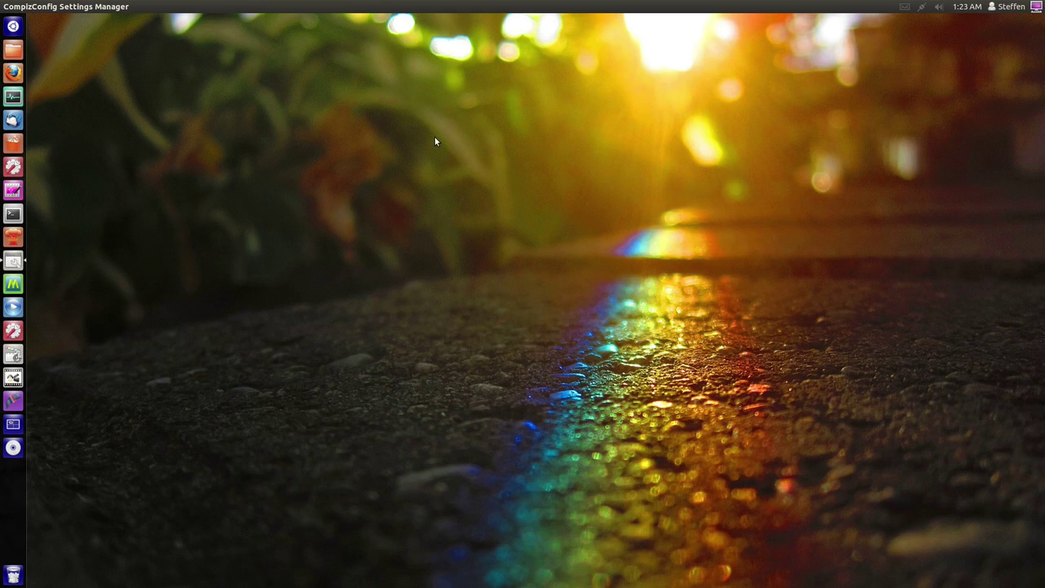
- Open a Terminal, then show the Colors tab of its Default profile under Edit > Profile Preferences
left_click(13, 214)
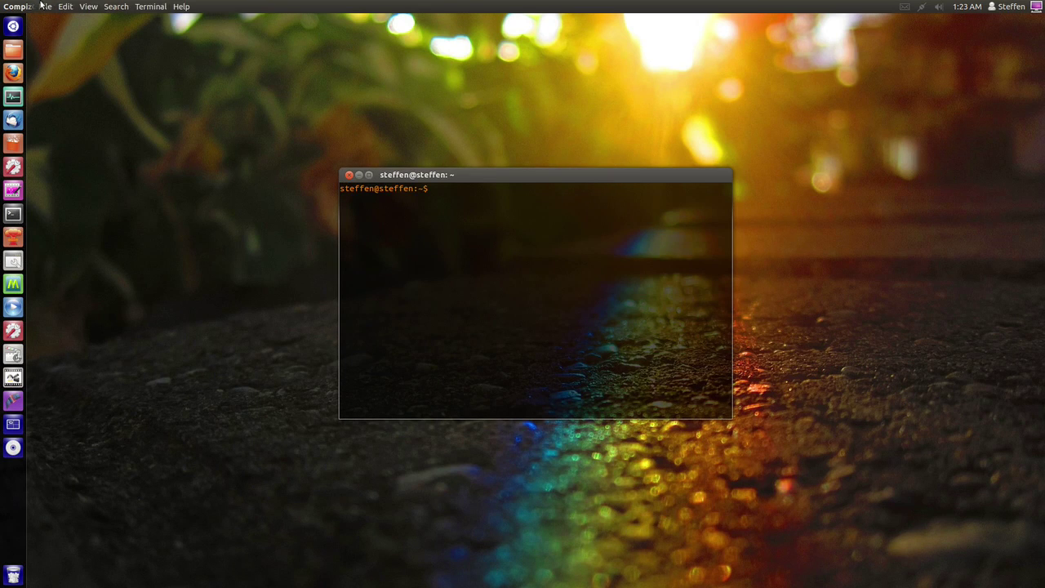
left_click(65, 7)
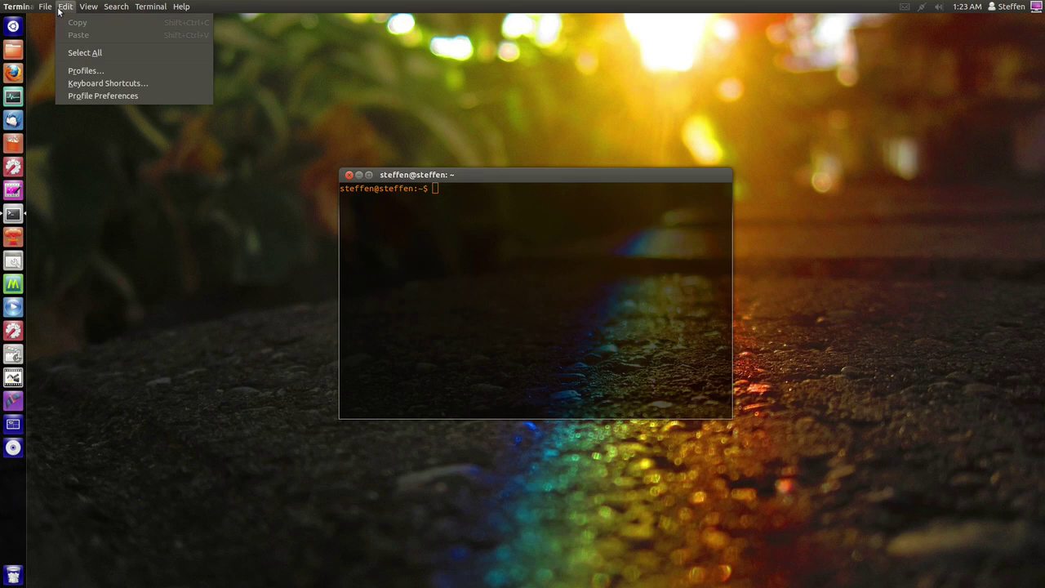
left_click(103, 96)
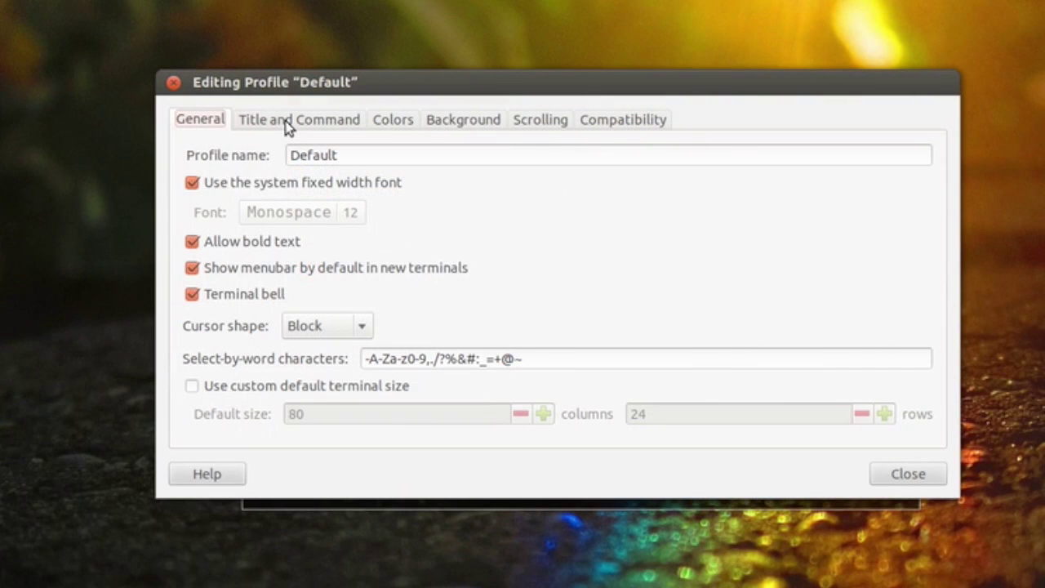
left_click(287, 124)
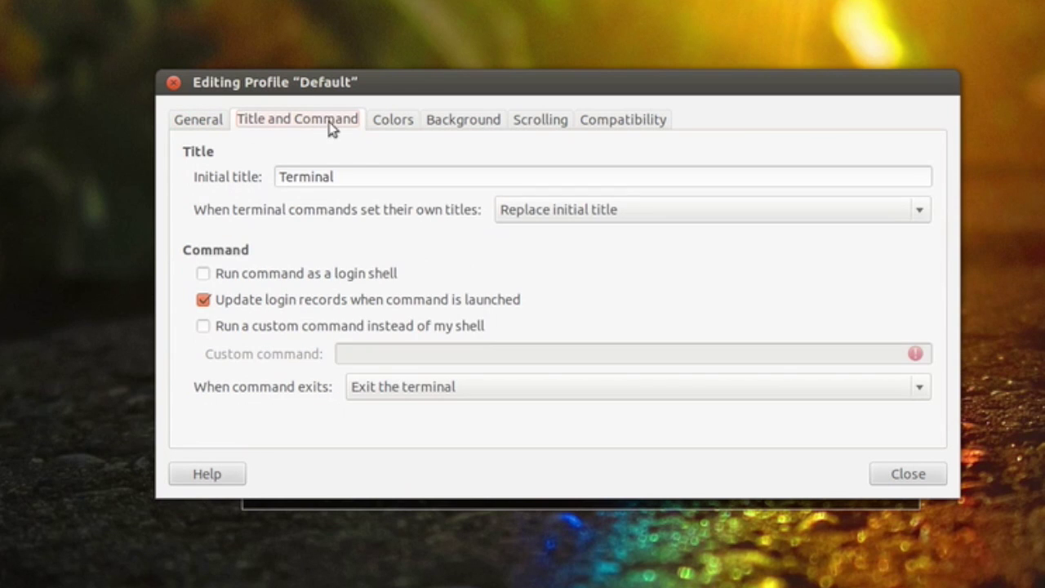
left_click(405, 124)
left_click(451, 124)
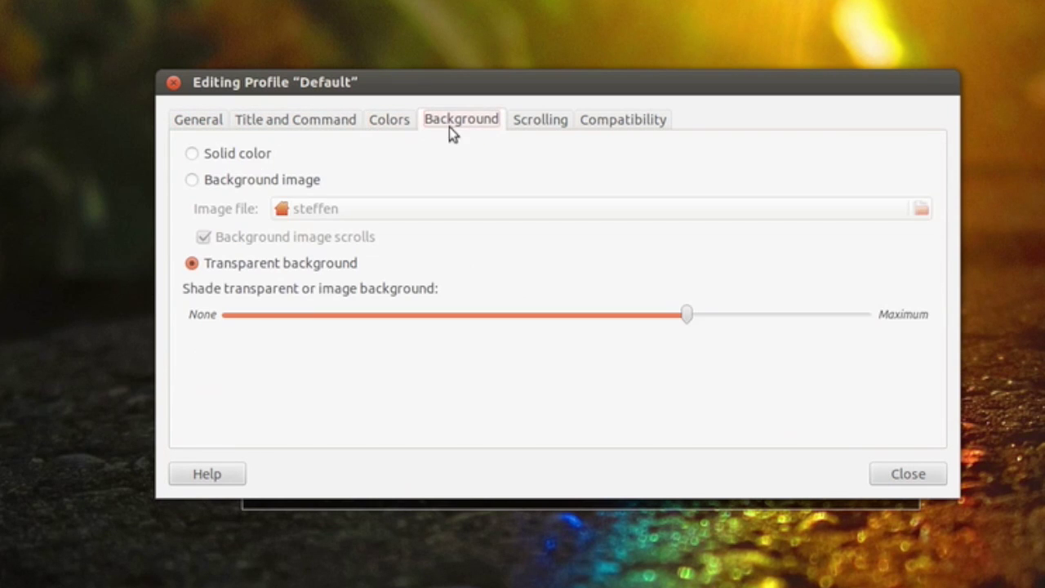
left_click(402, 123)
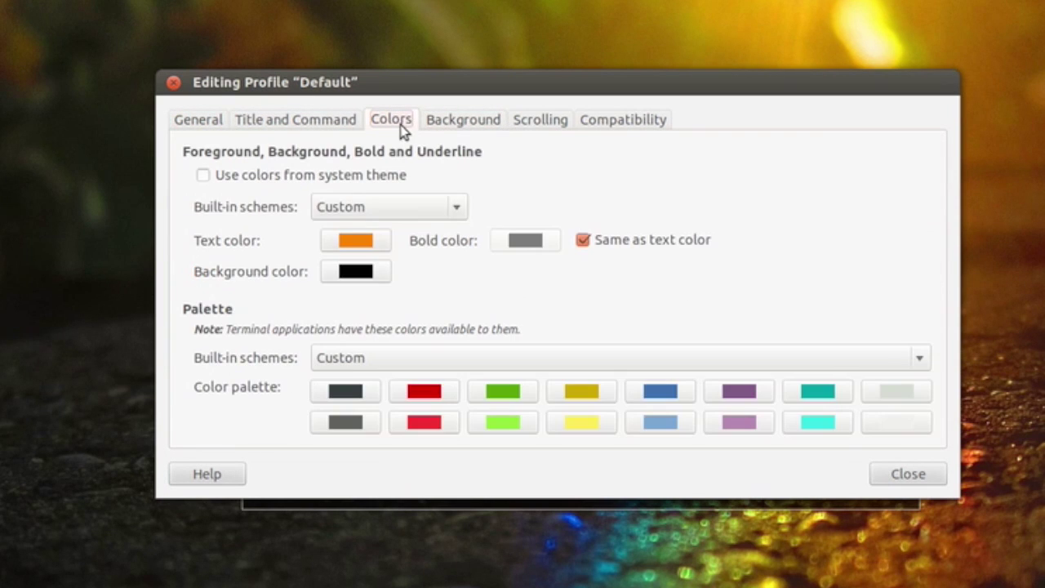
- Set the terminal text color to dark green
left_click(356, 250)
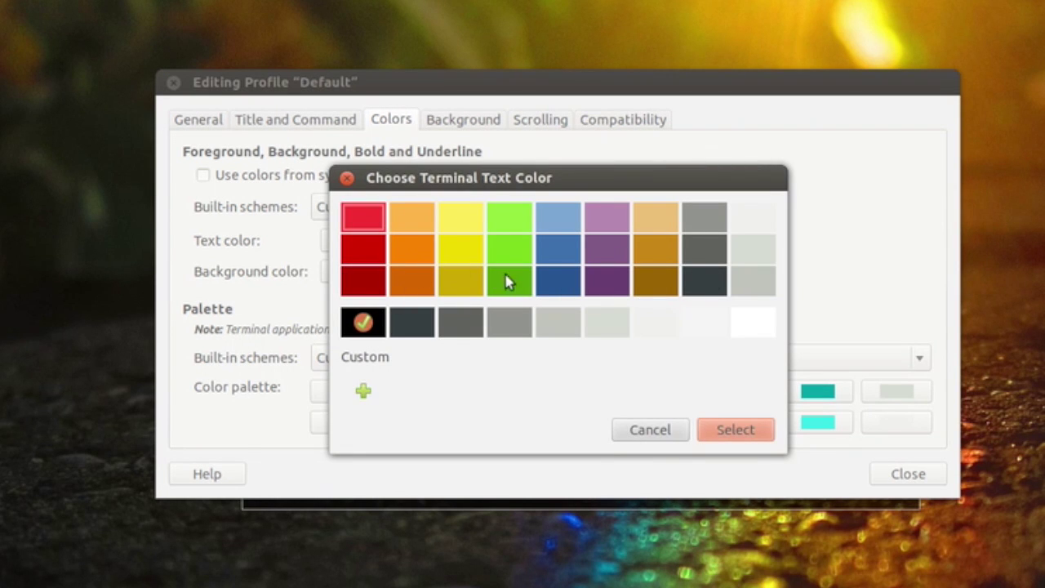
left_click(523, 291)
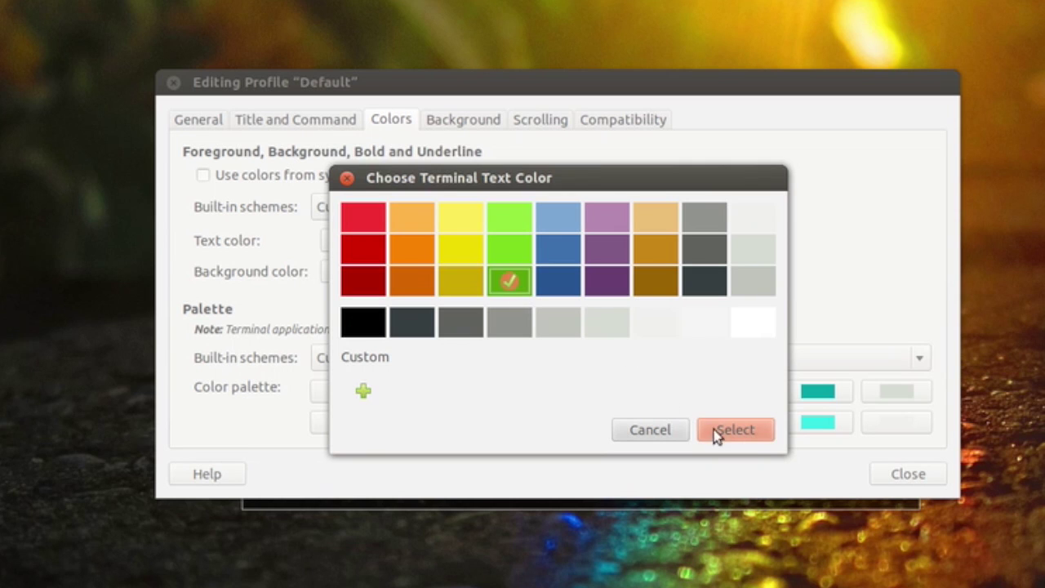
left_click(759, 434)
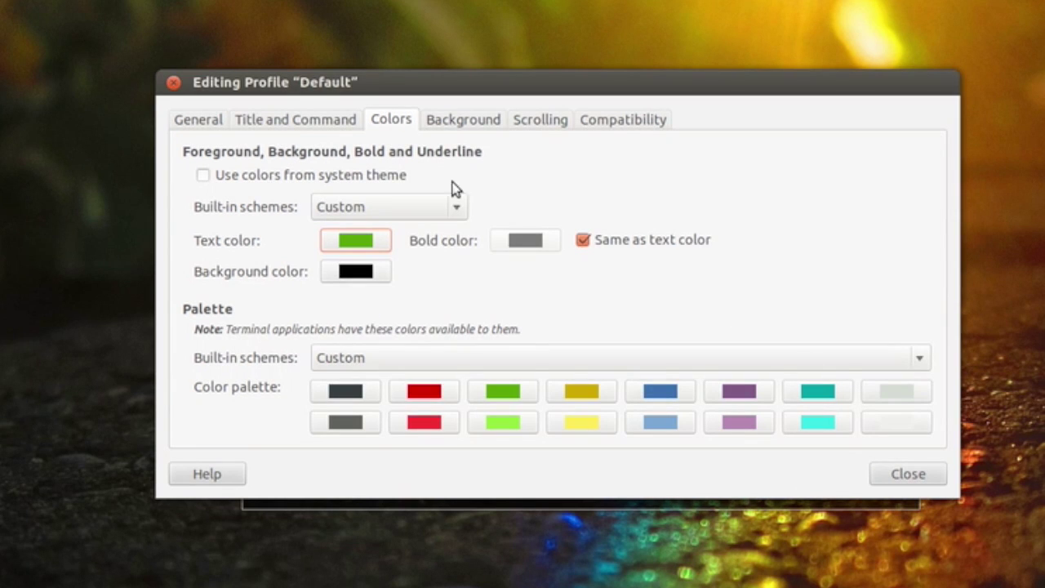
- Make the terminal background a solid color instead of transparent, close preferences, and reposition the window
left_click(450, 124)
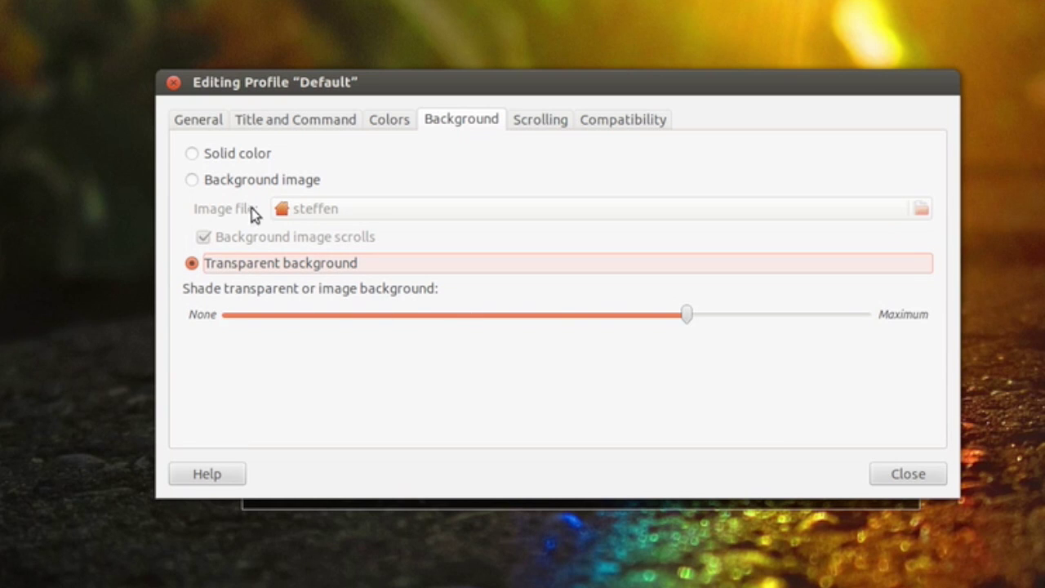
left_click(217, 163)
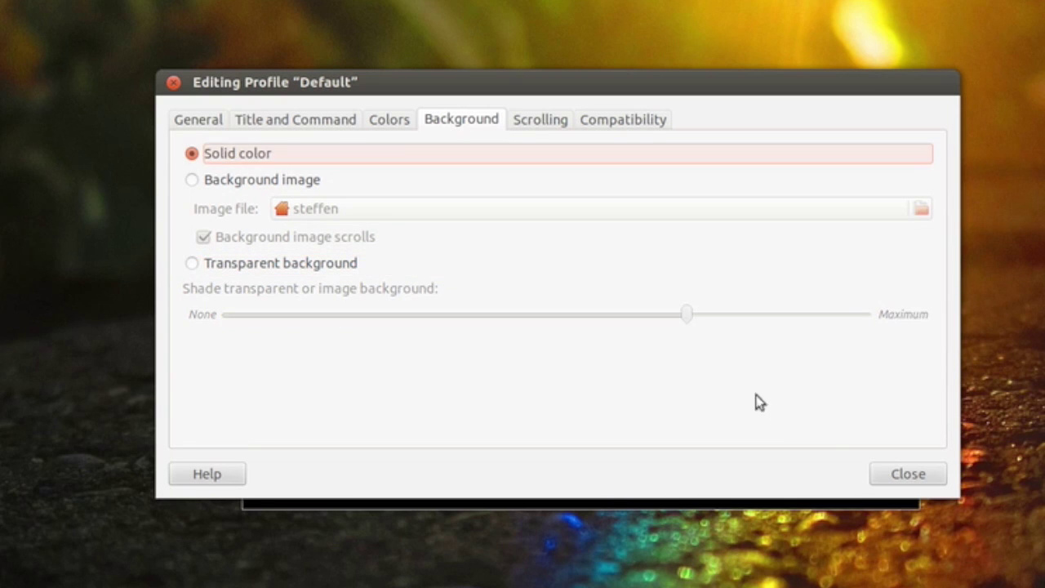
left_click(909, 475)
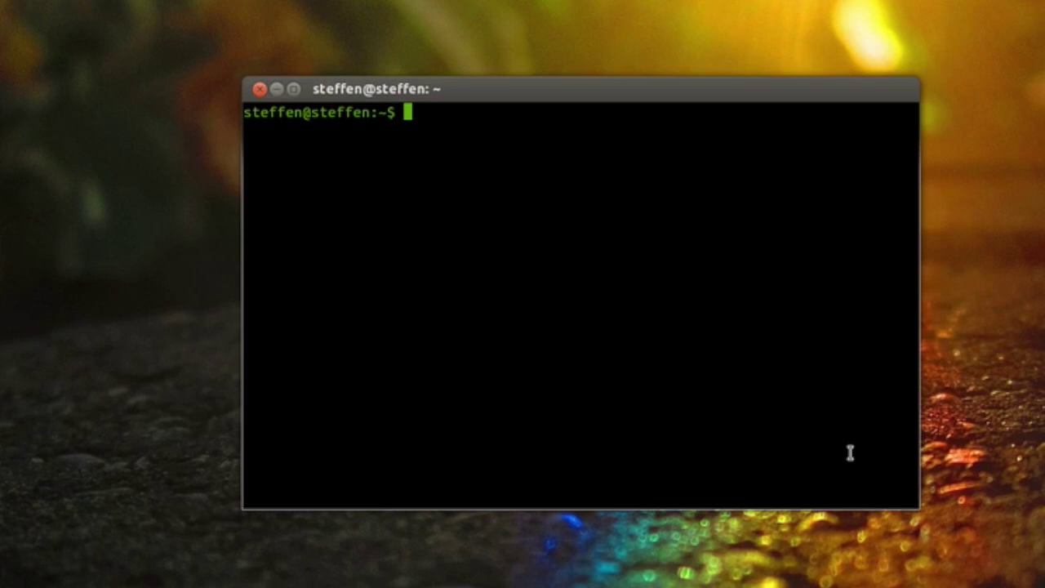
left_click(490, 82)
left_click_drag(490, 81, 517, 99)
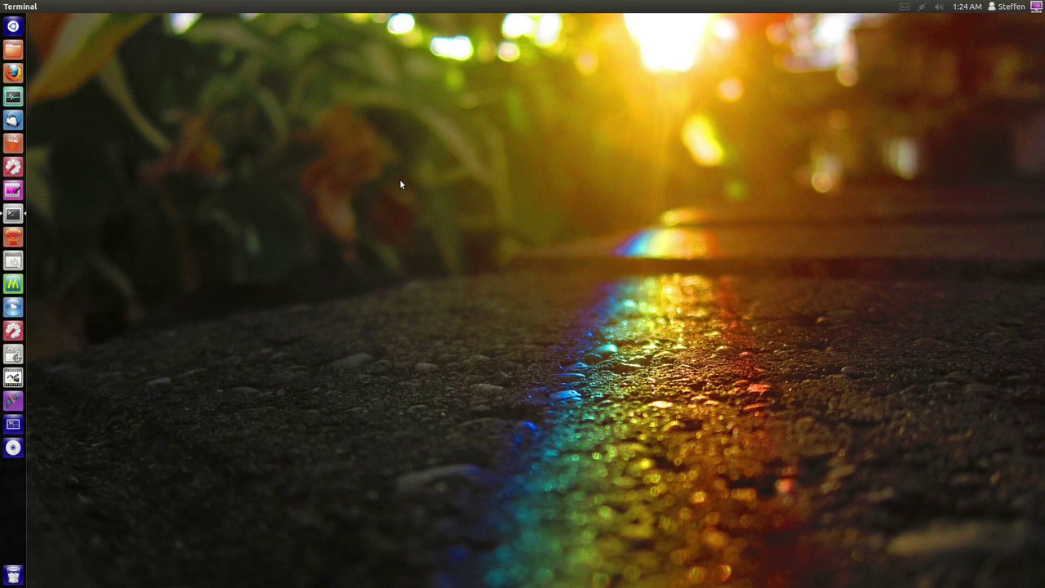
- Open the Home folder in Files and reveal hidden dot-files with Ctrl+H
left_click(20, 56)
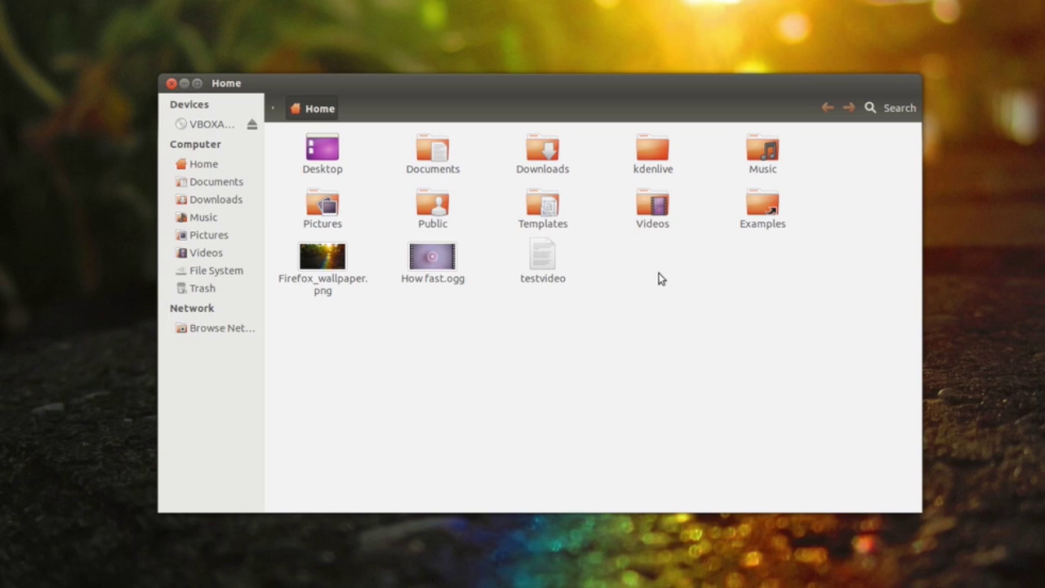
key("ctrl+h")
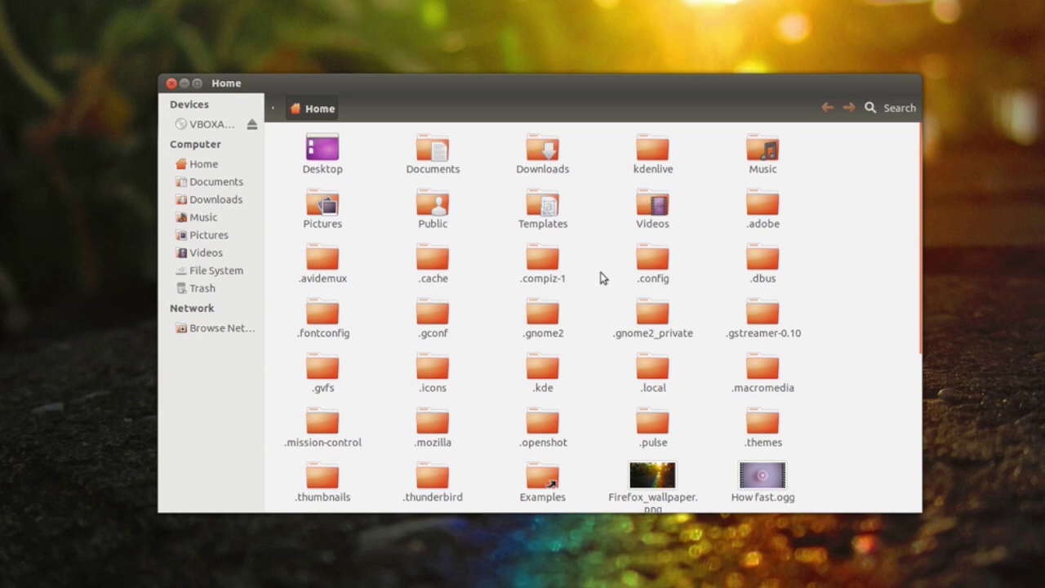
scroll(600, 277, "down", 5)
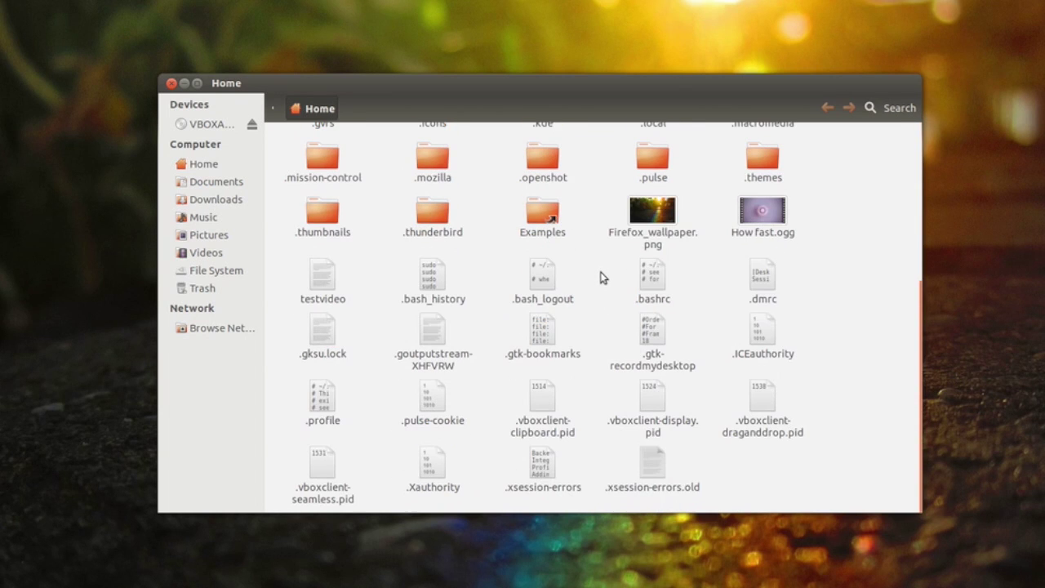
scroll(601, 278, "up", 3)
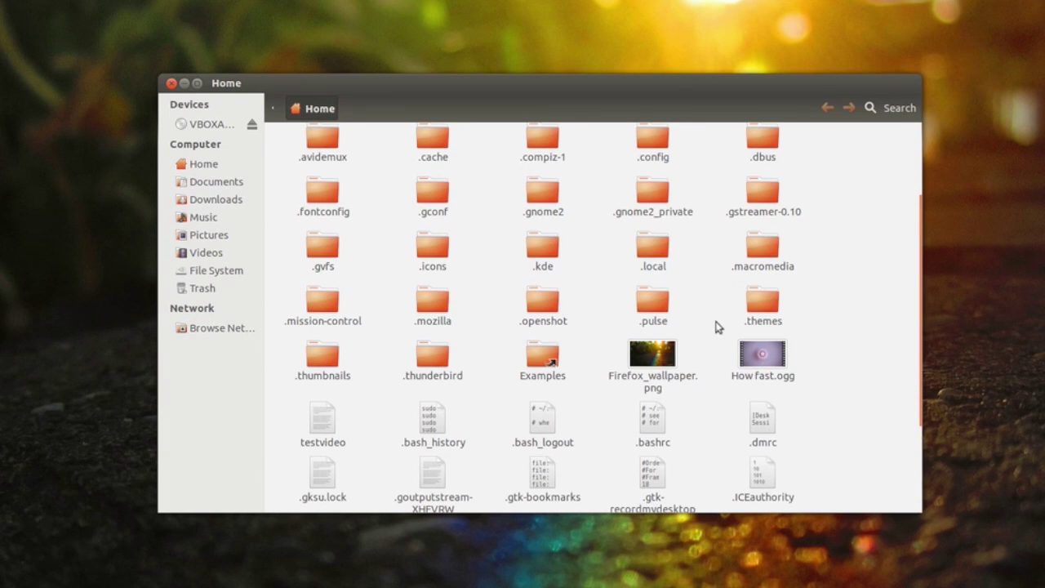
- Open the empty .themes folder, return to Home, and clear the selection
left_click(761, 319)
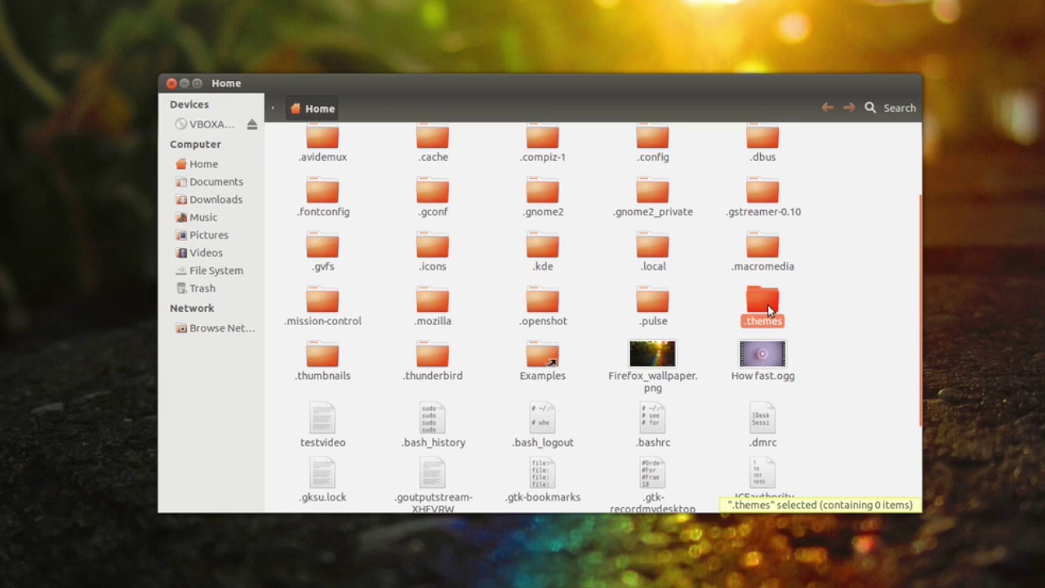
double_click(768, 304)
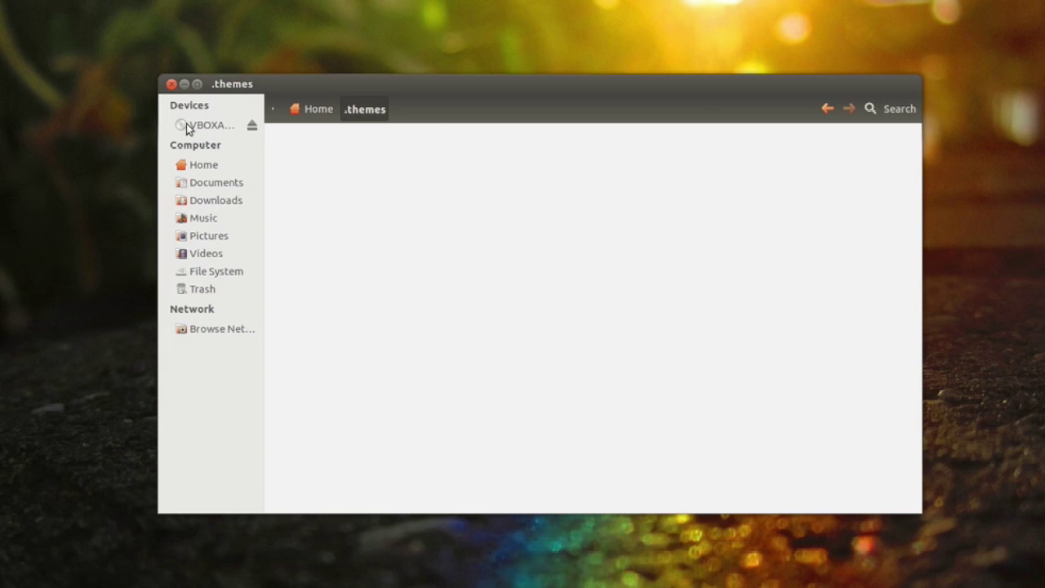
left_click(828, 109)
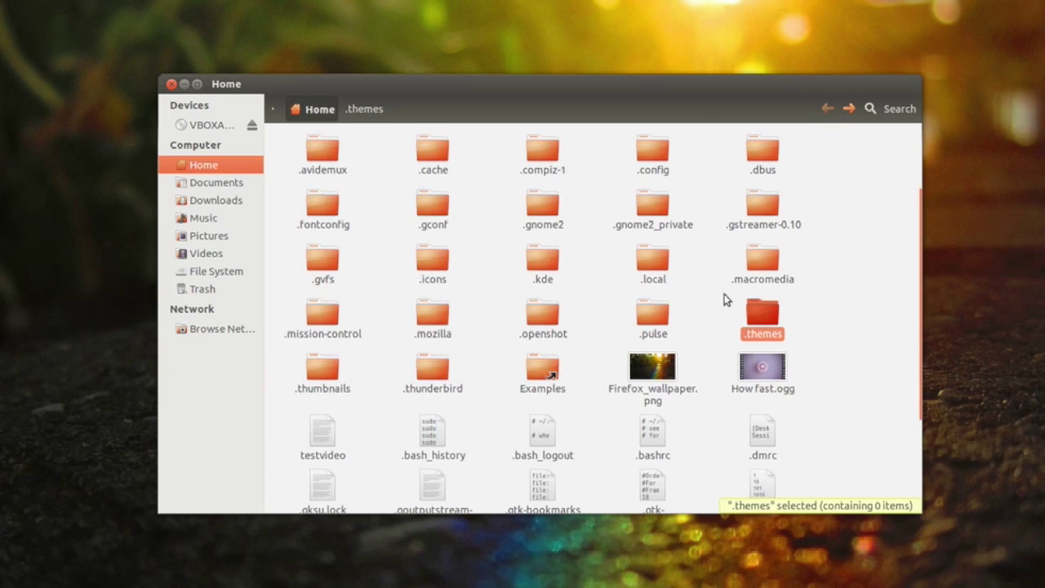
left_click(852, 297)
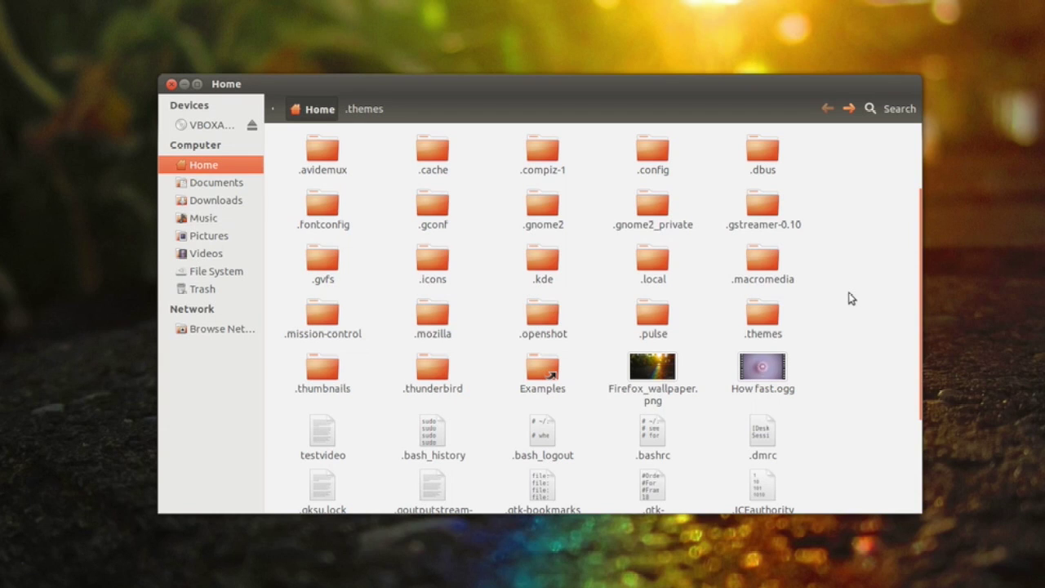
- Hide the dot-files again with Ctrl+H and reopen Terminal from the launcher
key("ctrl+h")
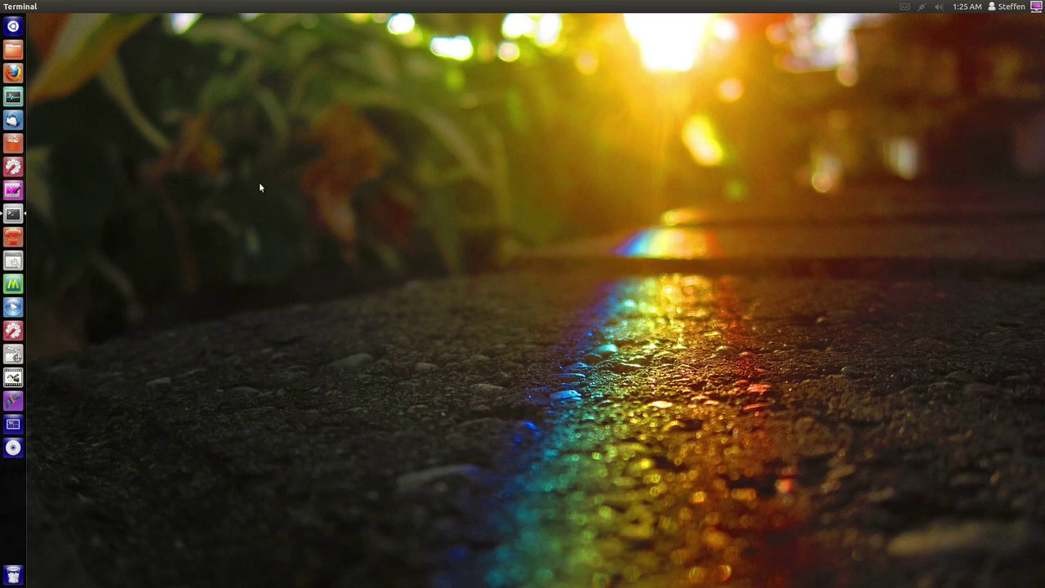
left_click(13, 214)
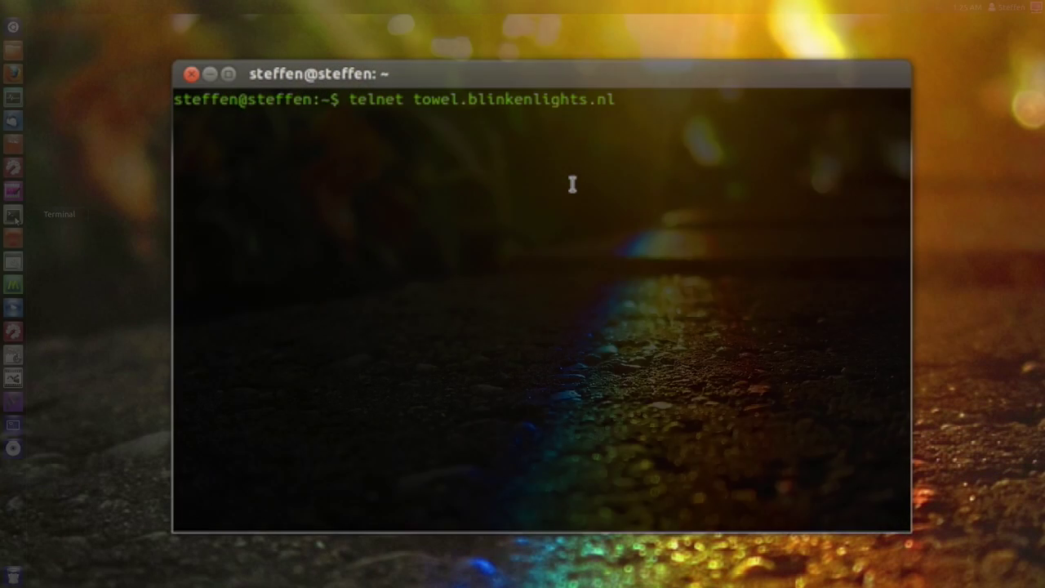